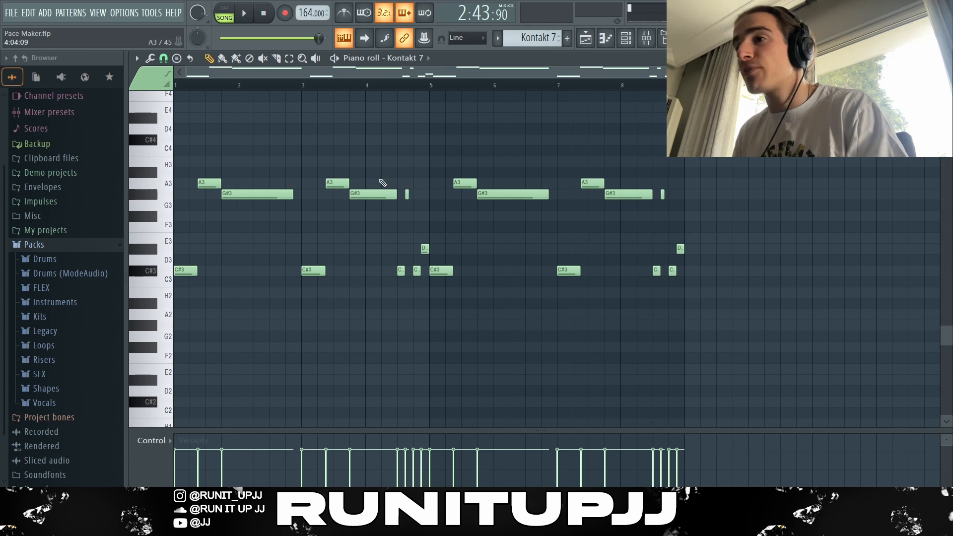
# Step: Highlight the four short notes at the end of bar 4 in the Kontakt 7 melody, and clear the selection
pyautogui.moveTo(402, 176); pyautogui.dragTo(429, 322)
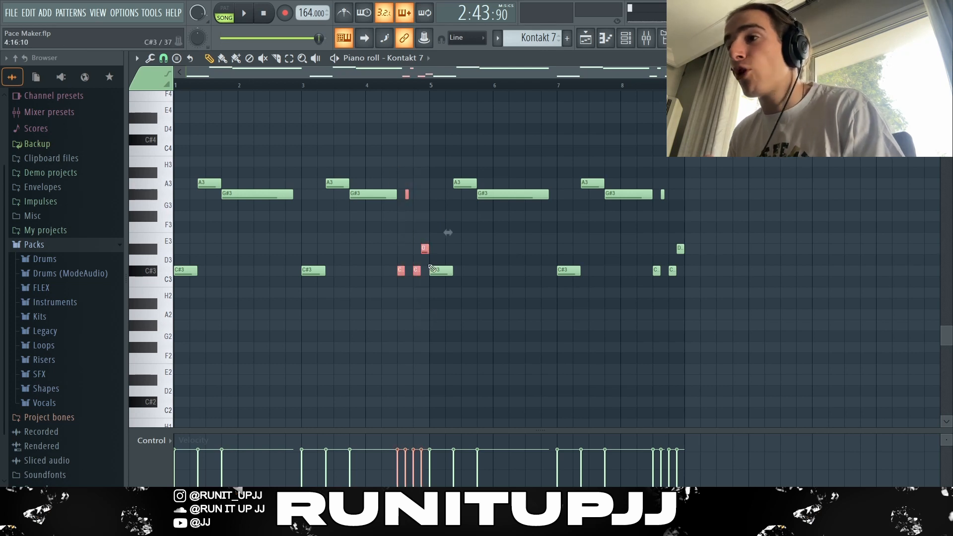
pyautogui.scroll(3, 415, 248)
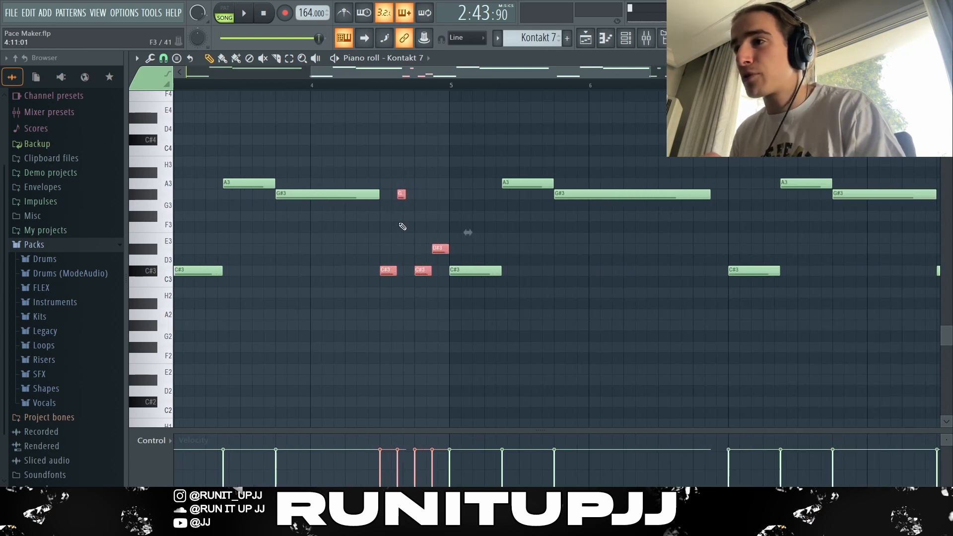
pyautogui.scroll(-3, 441, 282)
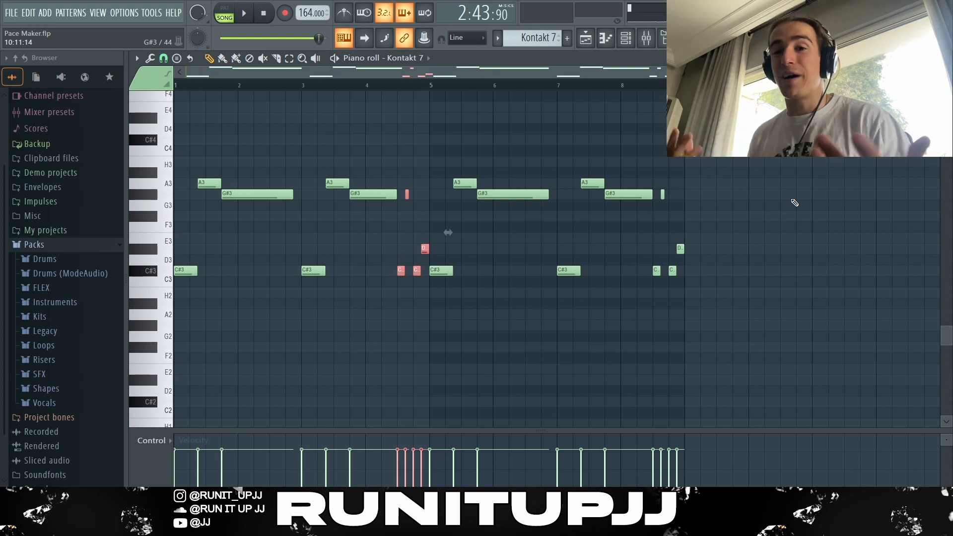
pyautogui.hotkey('ctrl', 'd')
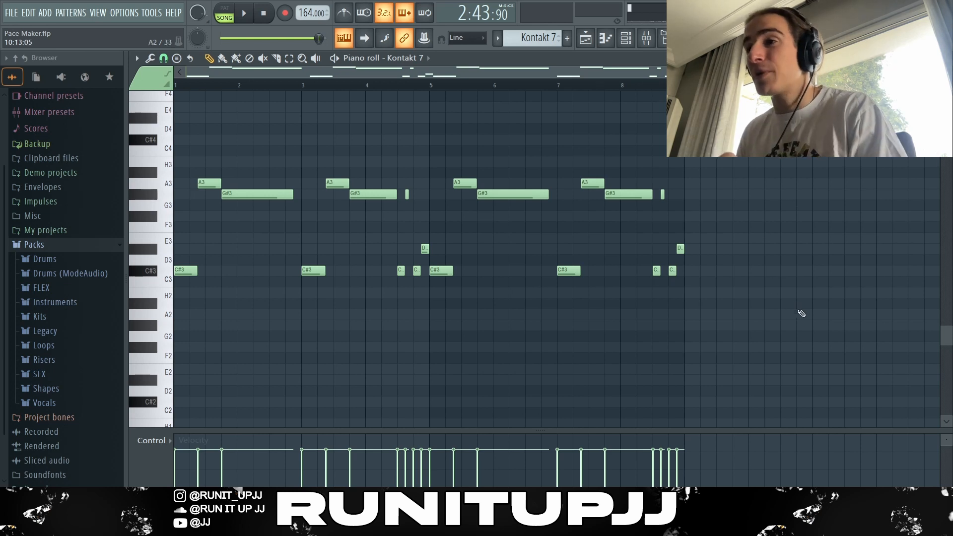
# Step: Play back the Kontakt 7 melody, and reposition the Pro-Q 3 window on the Insert 1 mixer track
pyautogui.scroll(1, 767, 180)
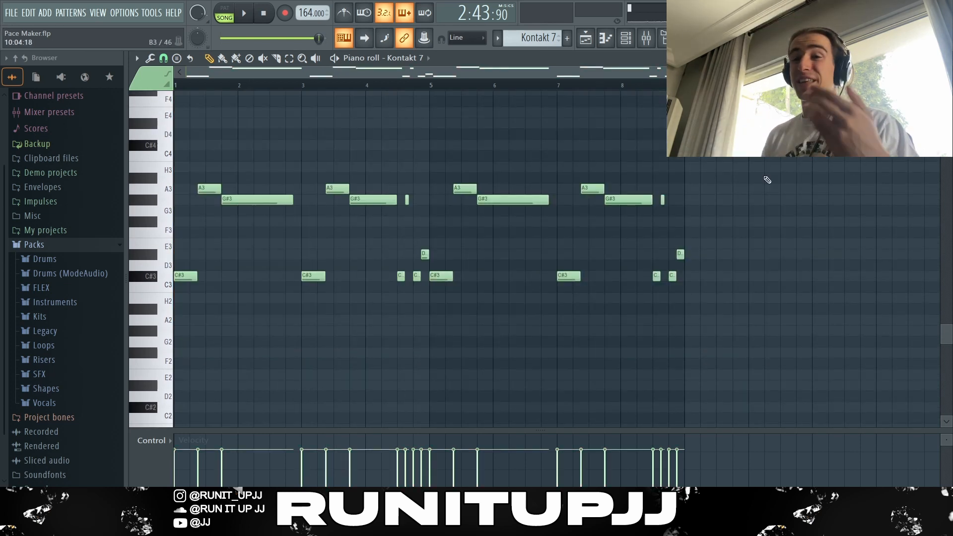
pyautogui.press('space')
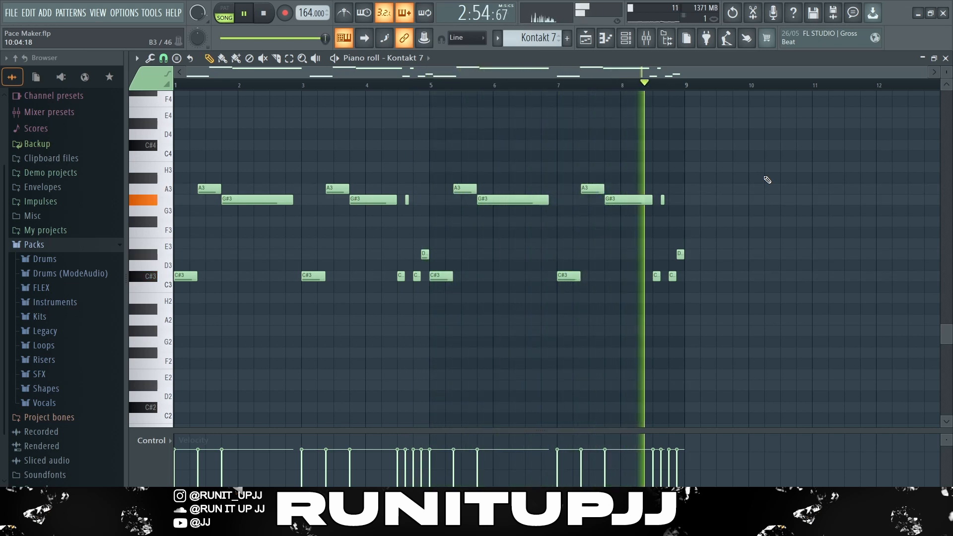
pyautogui.press('space')
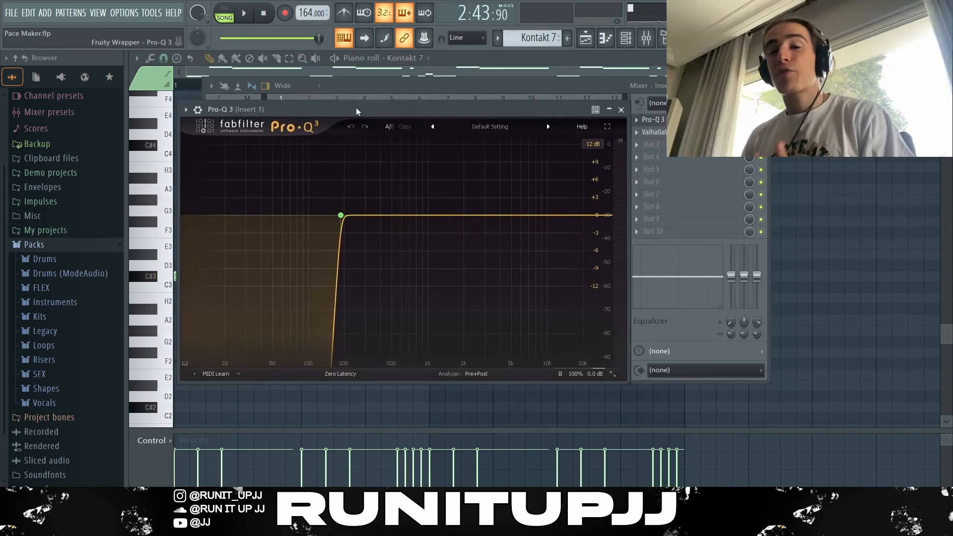
pyautogui.moveTo(356, 107); pyautogui.dragTo(344, 92)
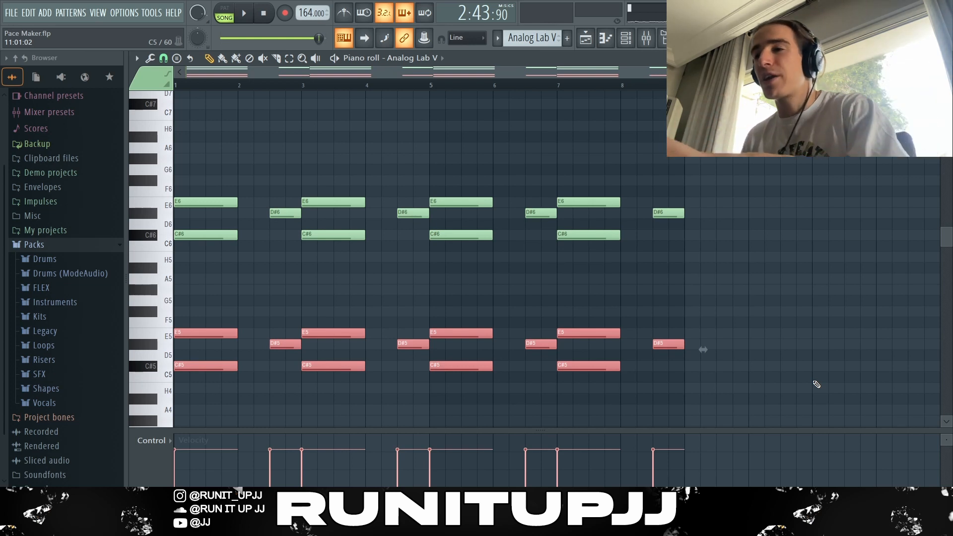
# Step: Highlight the D# and E notes in both octaves of the Analog Lab V part, and clear the selection
pyautogui.click(213, 367)
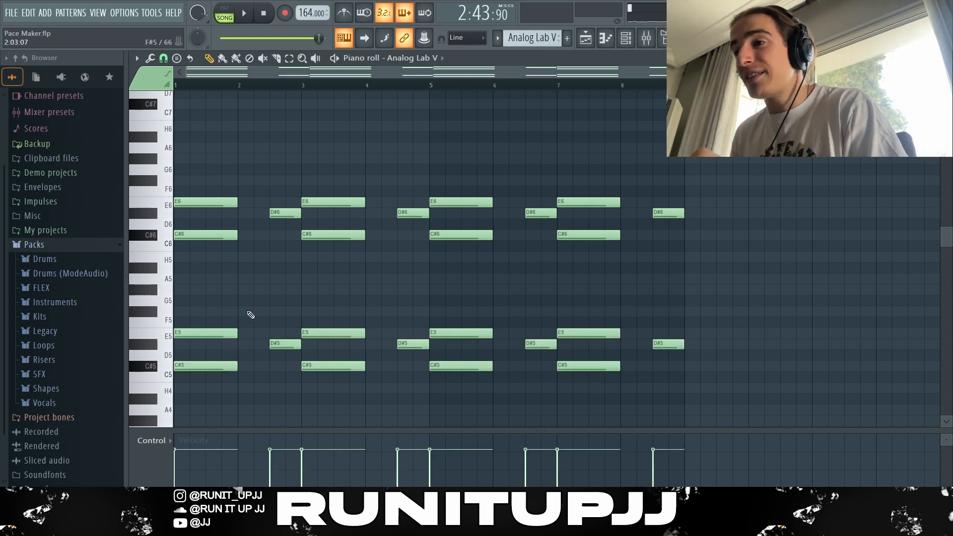
pyautogui.moveTo(229, 308); pyautogui.dragTo(692, 350)
pyautogui.moveTo(702, 223); pyautogui.dragTo(286, 206)
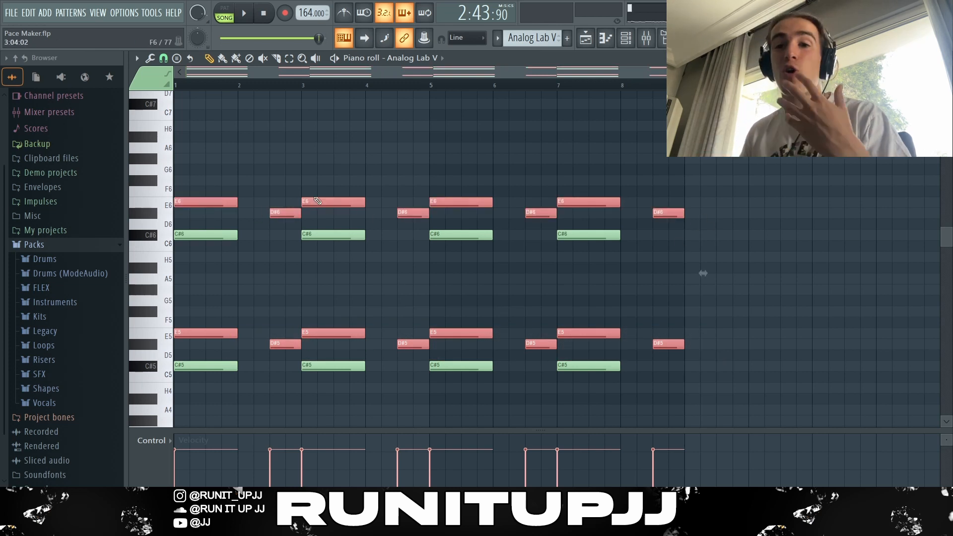
pyautogui.click(370, 280)
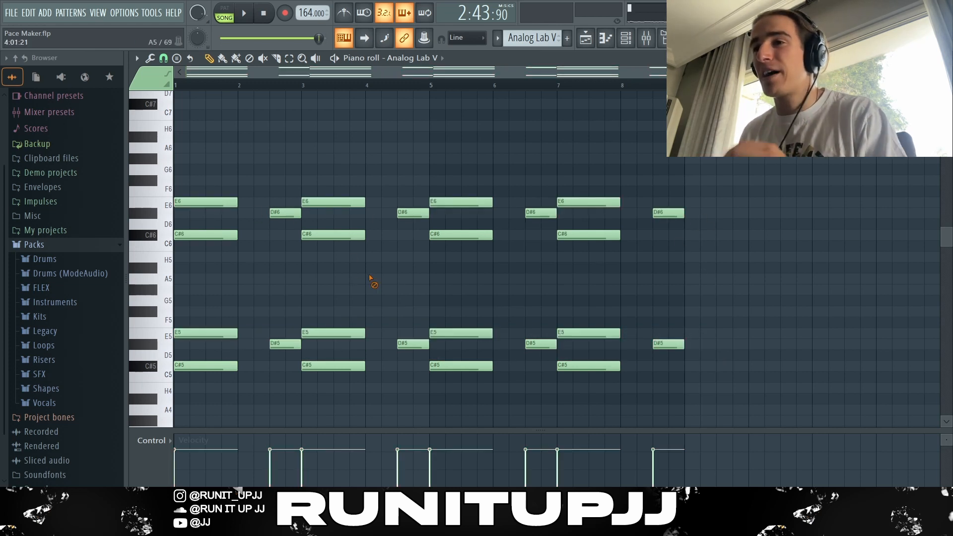
# Step: Highlight the repeating C#6 and C#5 notes in the Analog Lab V part, and play it back
pyautogui.moveTo(215, 229); pyautogui.dragTo(679, 284)
pyautogui.moveTo(216, 361); pyautogui.dragTo(627, 386)
pyautogui.keyDown('ctrl'); pyautogui.click(825, 337); pyautogui.keyUp('ctrl')
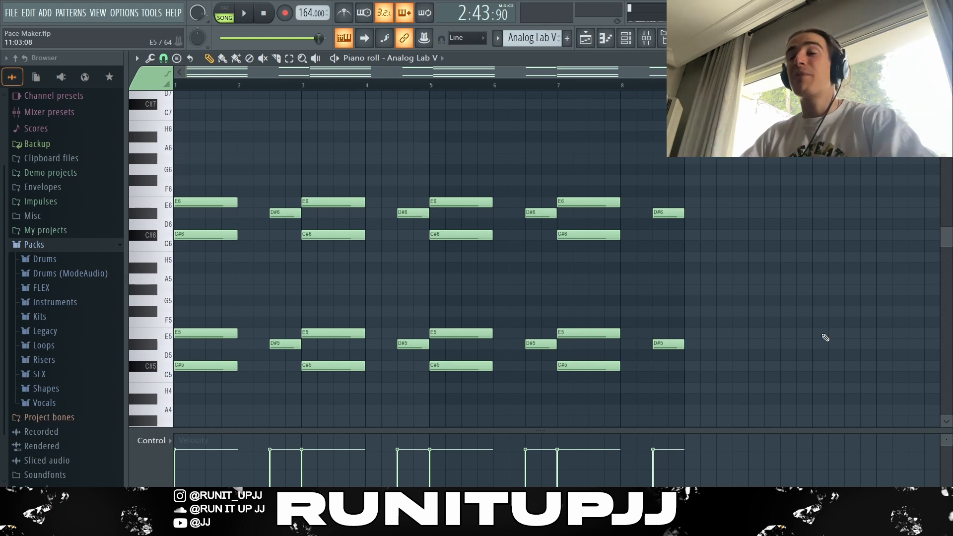
pyautogui.press('space')
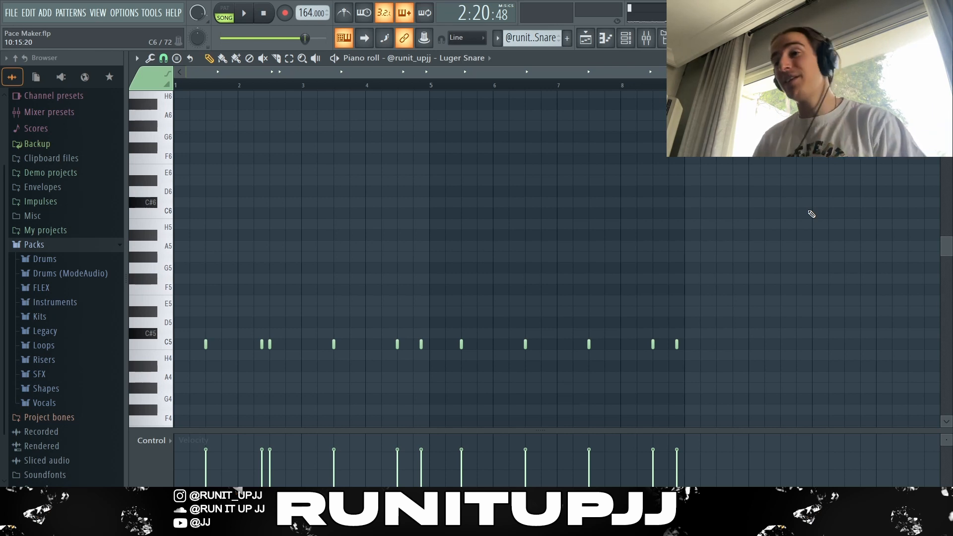
# Step: Highlight the first four bars of the Luger Snare pattern and its extra hits near the ends of bars 2 and 4
pyautogui.rightClick(431, 87)
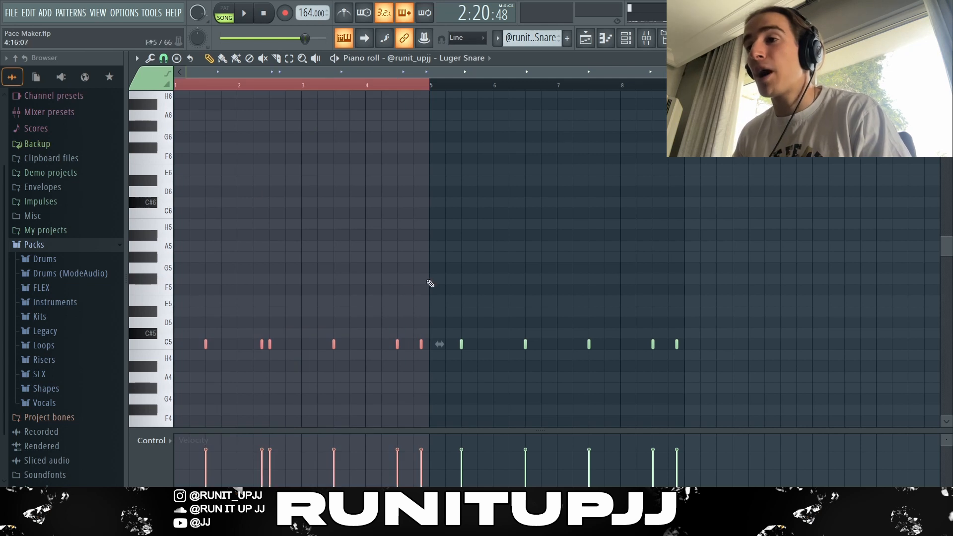
pyautogui.rightClick(417, 315)
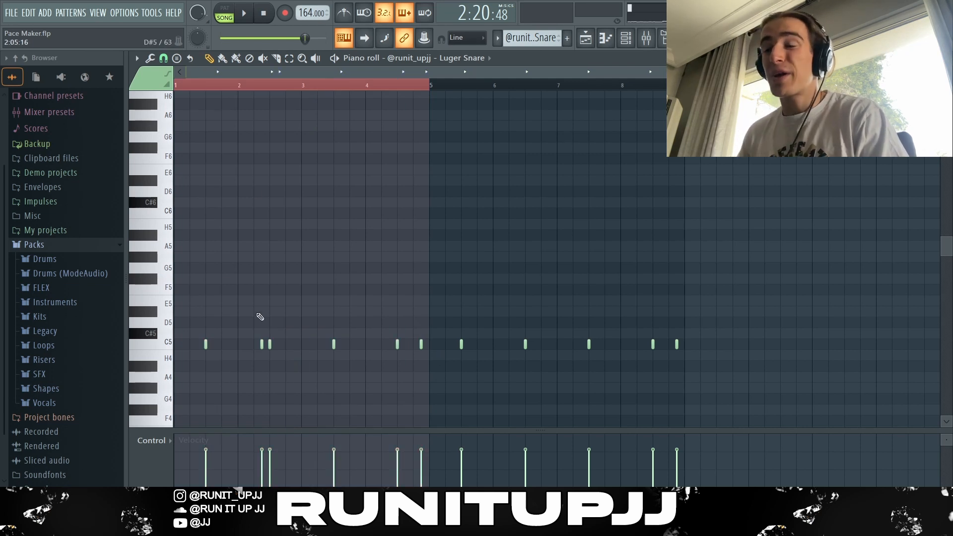
pyautogui.keyDown('ctrl'); pyautogui.click(262, 344); pyautogui.keyUp('ctrl')
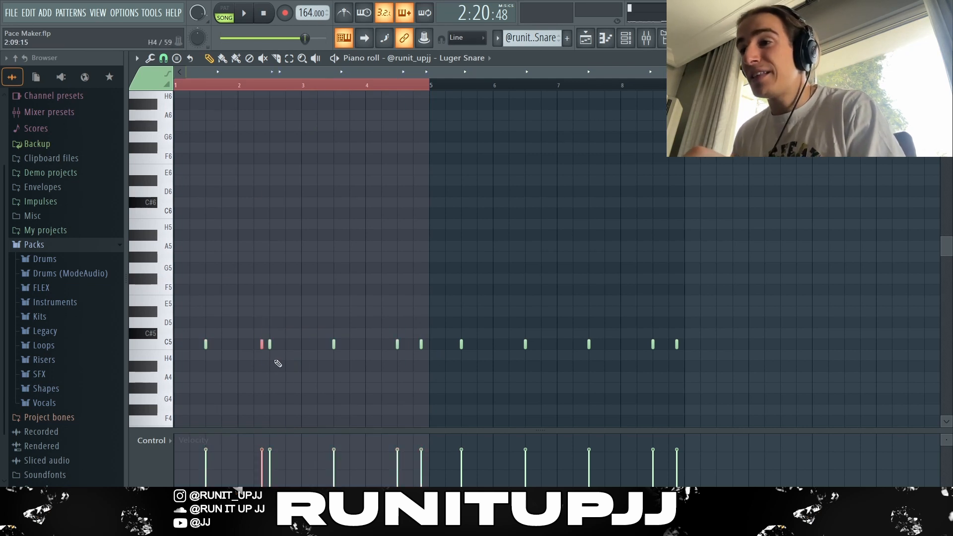
pyautogui.keyDown('ctrl'); pyautogui.click(420, 344); pyautogui.keyUp('ctrl')
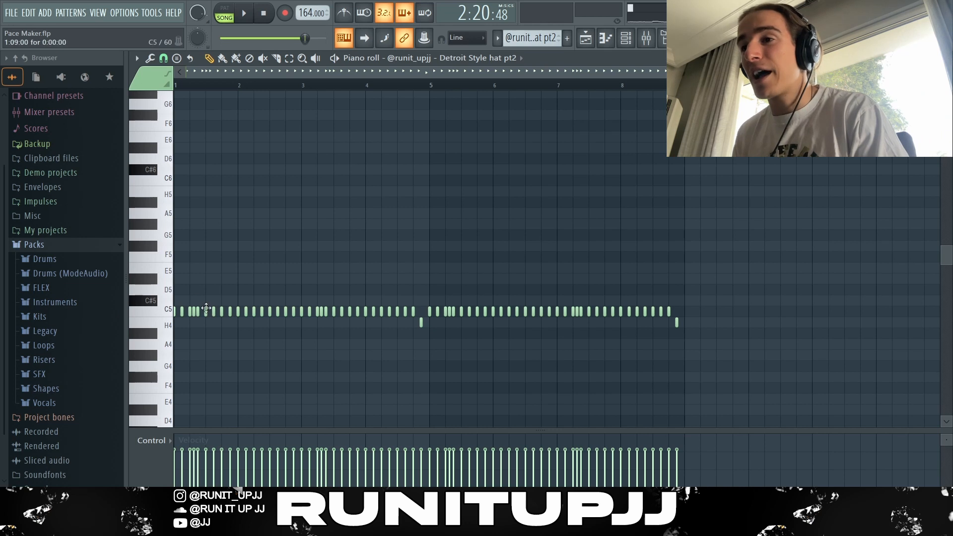
# Step: Highlight the hi-hat rolls in bars 1 and 3 and the lower-pitched hat ending bar 4, and play the pattern back
pyautogui.moveTo(186, 304); pyautogui.dragTo(207, 327)
pyautogui.moveTo(311, 304); pyautogui.dragTo(333, 339)
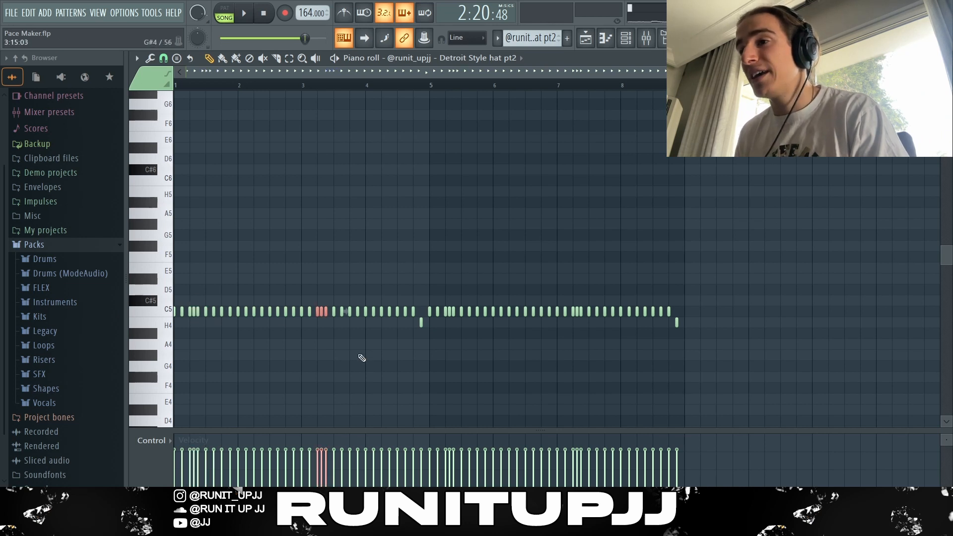
pyautogui.moveTo(414, 317); pyautogui.dragTo(423, 342)
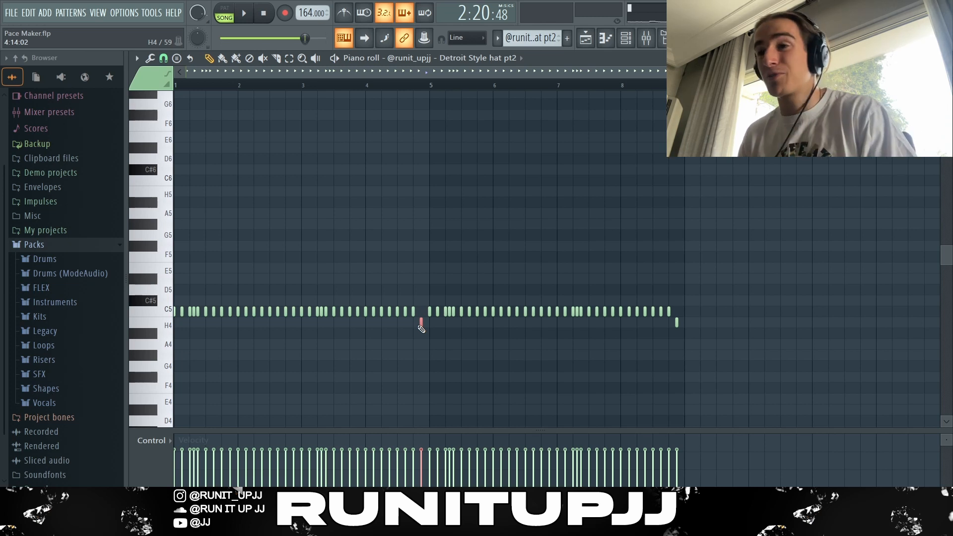
pyautogui.click(810, 237)
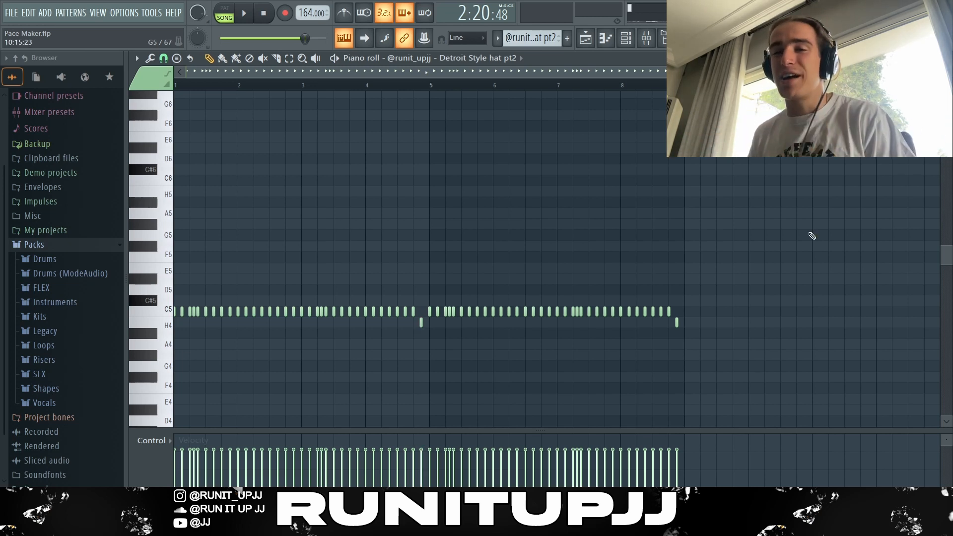
pyautogui.press('space')
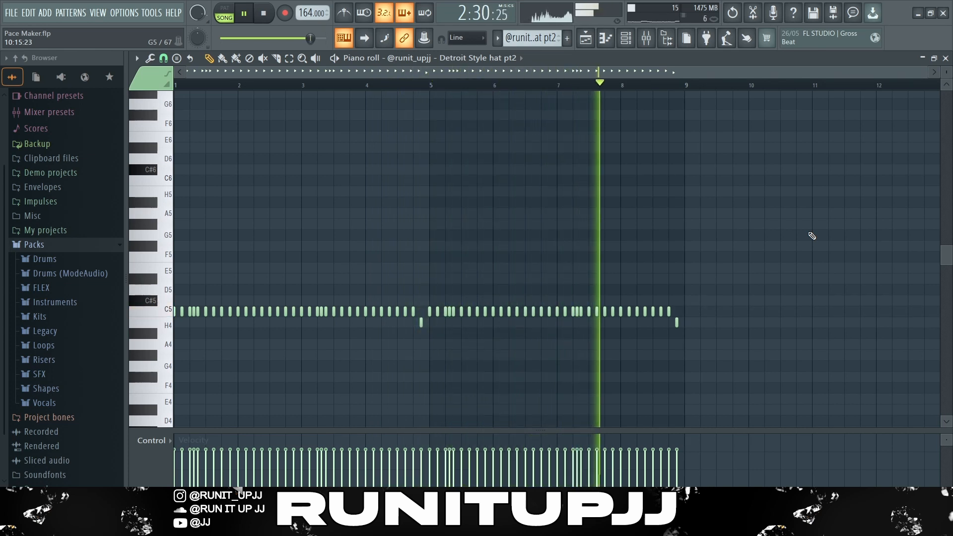
pyautogui.press('space')
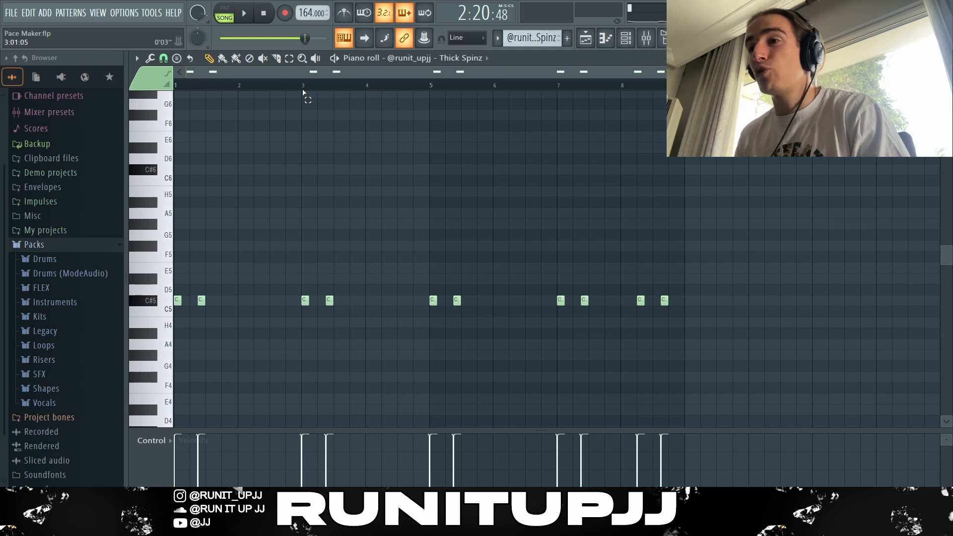
# Step: Highlight the Thick Spinz notes in the opening bars and the final two notes in bar 8, and clear the selection
pyautogui.moveTo(303, 92); pyautogui.dragTo(174, 89)
pyautogui.moveTo(297, 90); pyautogui.dragTo(666, 91)
pyautogui.click(661, 289)
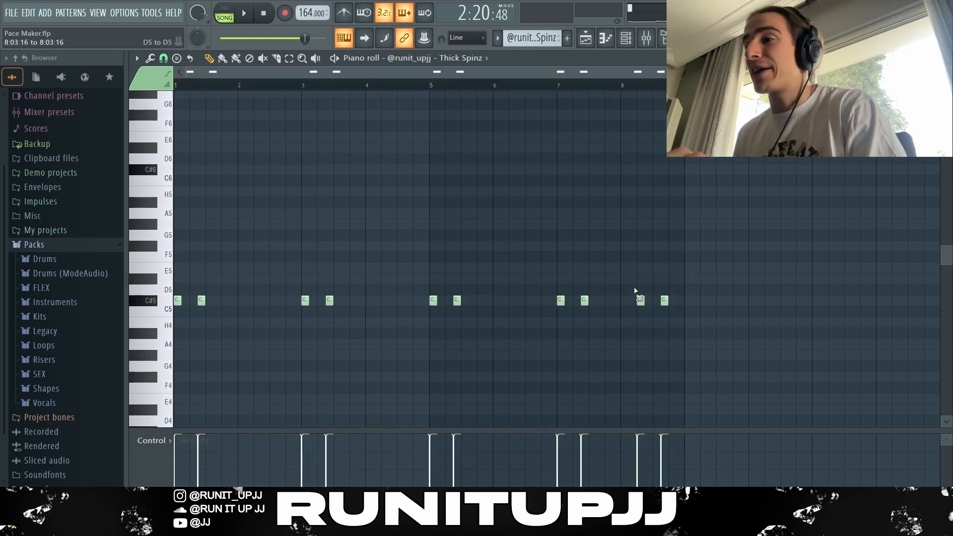
pyautogui.moveTo(632, 290); pyautogui.dragTo(698, 317)
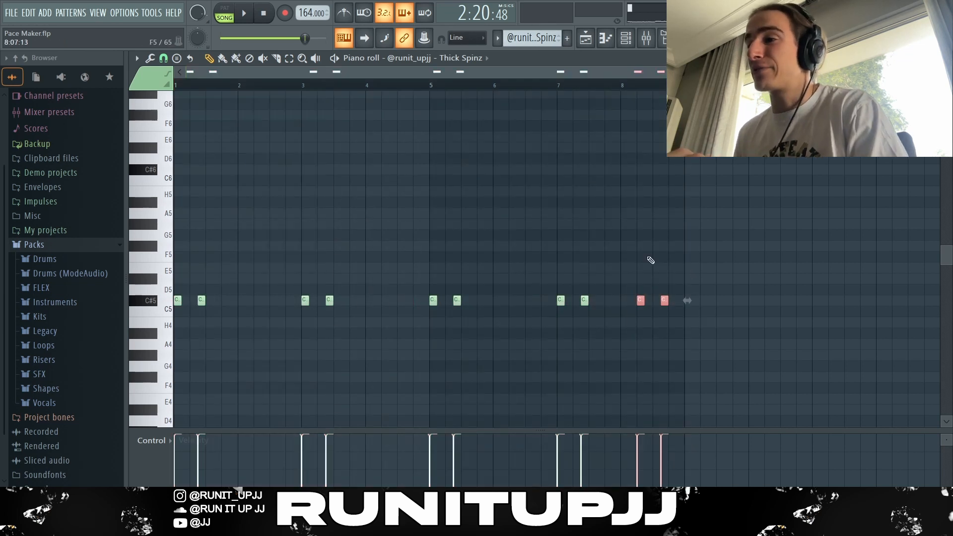
pyautogui.keyDown('ctrl'); pyautogui.click(765, 254); pyautogui.keyUp('ctrl')
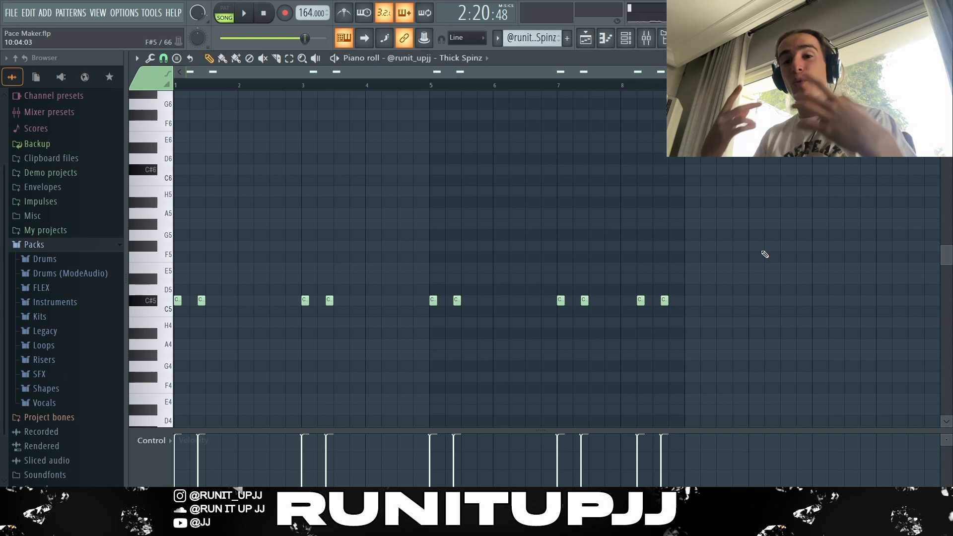
# Step: Select all notes of the Thick Spinz pattern, clear the selection, and play it back
pyautogui.hotkey('ctrl', 'a')
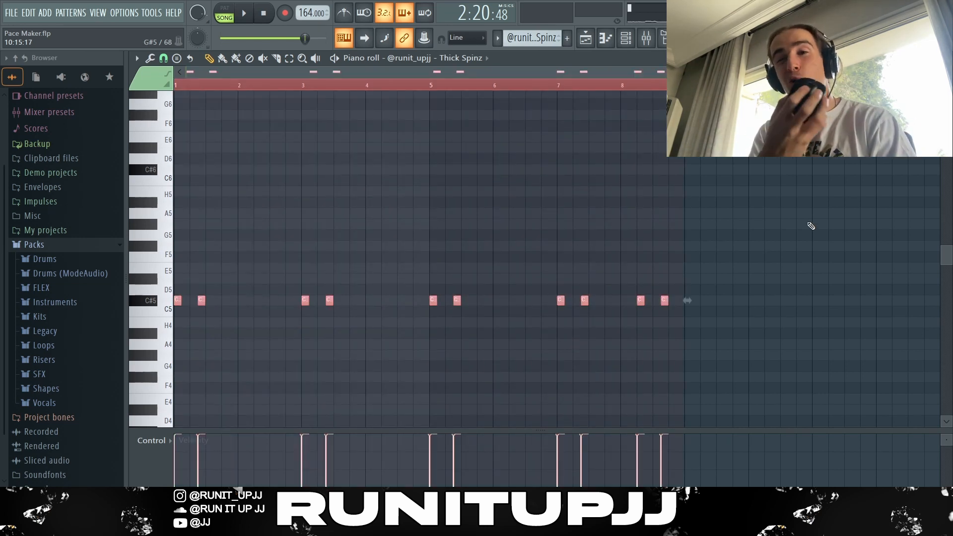
pyautogui.moveTo(838, 220); pyautogui.dragTo(836, 222)
pyautogui.hotkey('ctrl', 'd')
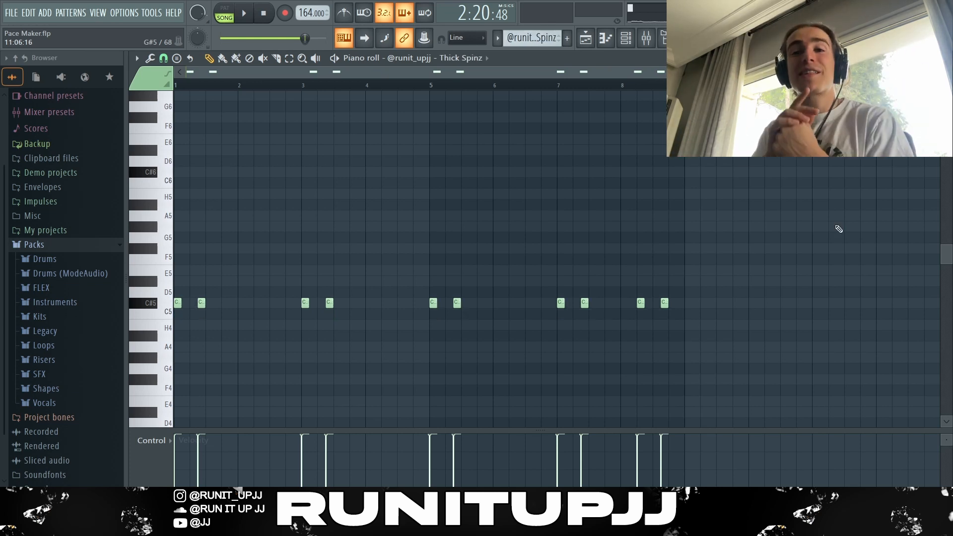
pyautogui.press('space')
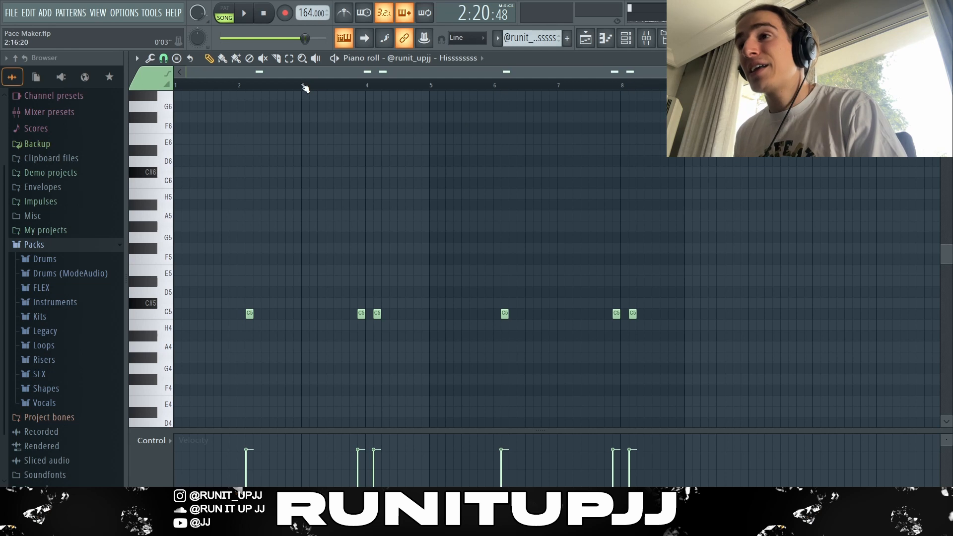
# Step: Highlight the Hisssssss hits across bars 1 to 4, and remove the stray duplicate note in bar 4
pyautogui.moveTo(305, 88); pyautogui.dragTo(180, 191)
pyautogui.hotkey('ctrl', 'b')
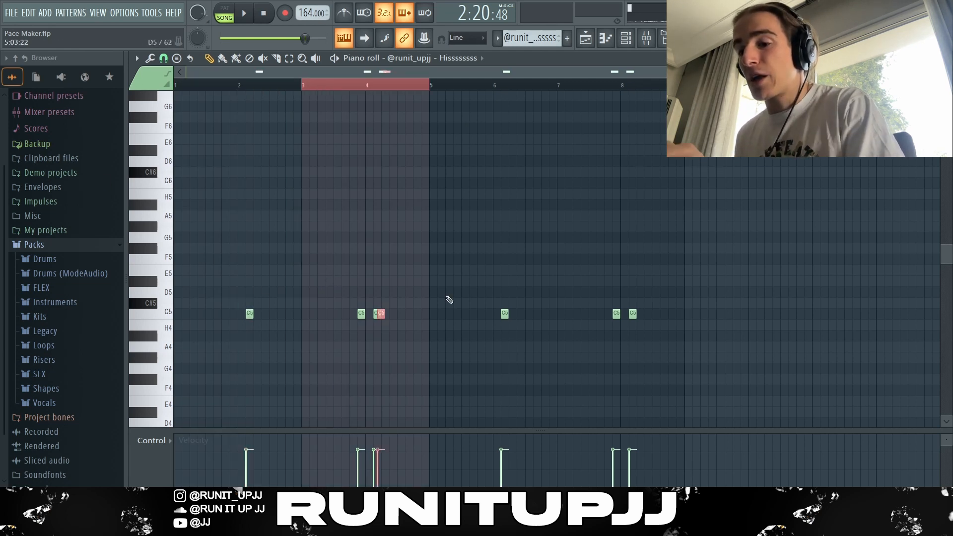
pyautogui.click(380, 313)
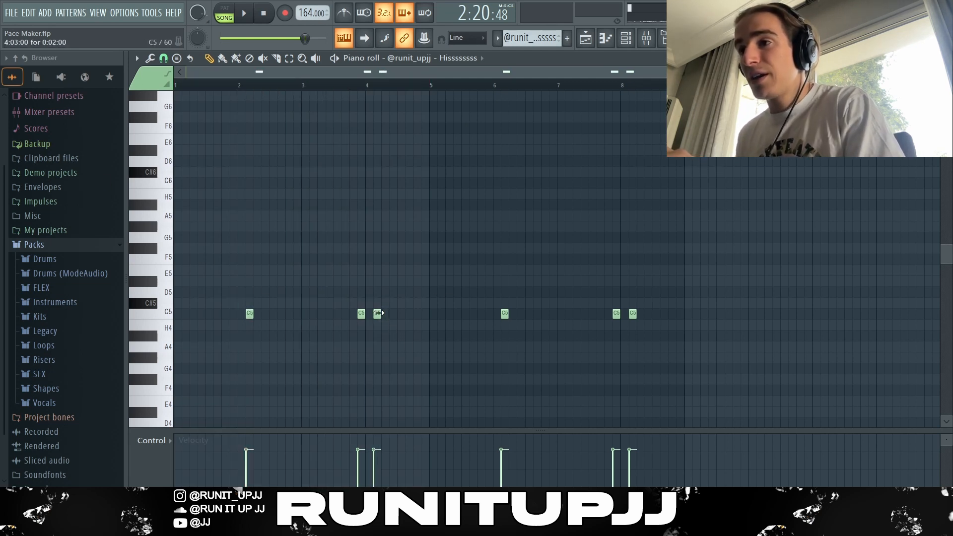
pyautogui.click(378, 313)
pyautogui.moveTo(350, 302); pyautogui.dragTo(367, 344)
pyautogui.keyDown('ctrl'); pyautogui.click(461, 374); pyautogui.keyUp('ctrl')
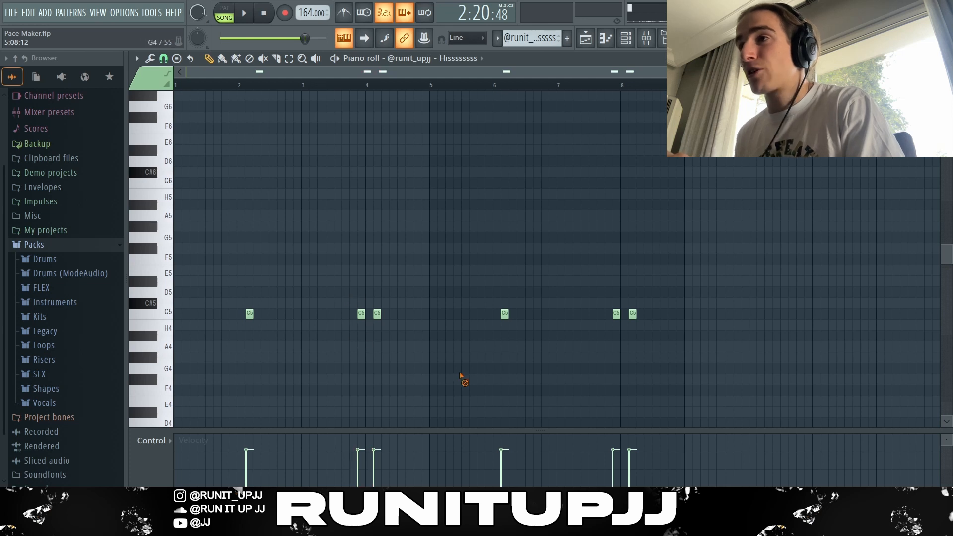
# Step: Try to duplicate the first four bars of Hisssssss hits into bars 5 to 8, and play the pattern
pyautogui.keyDown('ctrl'); pyautogui.click(428, 89); pyautogui.keyUp('ctrl')
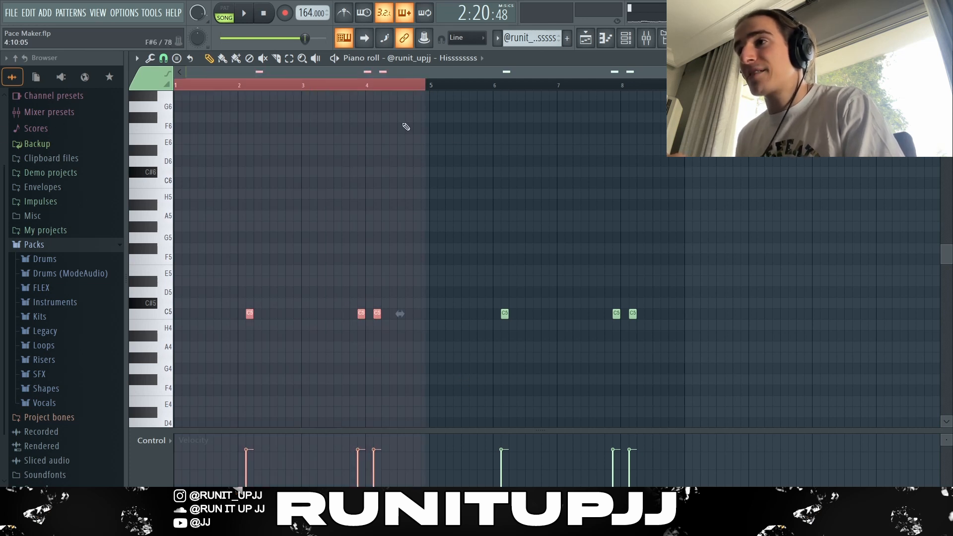
pyautogui.keyDown('ctrl'); pyautogui.click(428, 89); pyautogui.keyUp('ctrl')
pyautogui.hotkey('ctrl', 'b')
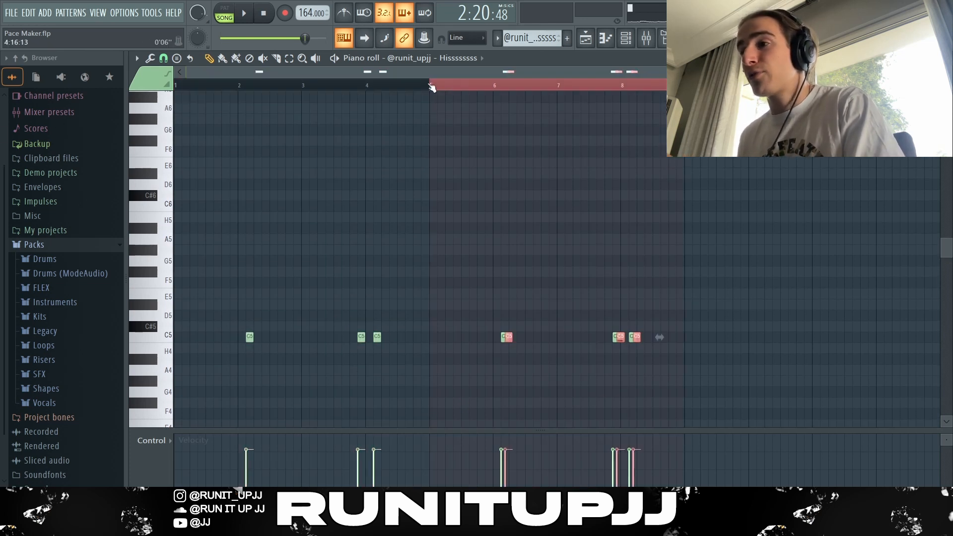
pyautogui.keyDown('ctrl'); pyautogui.click(431, 87); pyautogui.keyUp('ctrl')
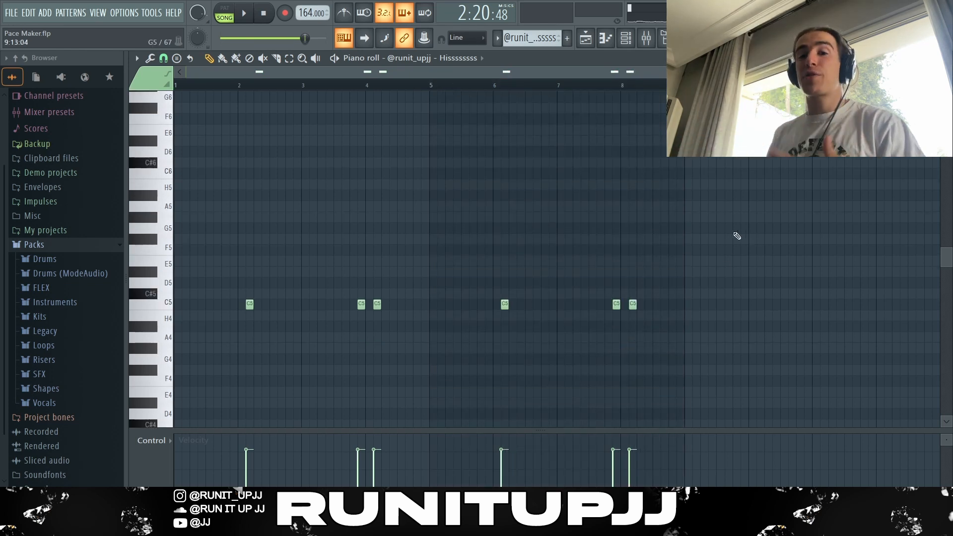
pyautogui.press('space')
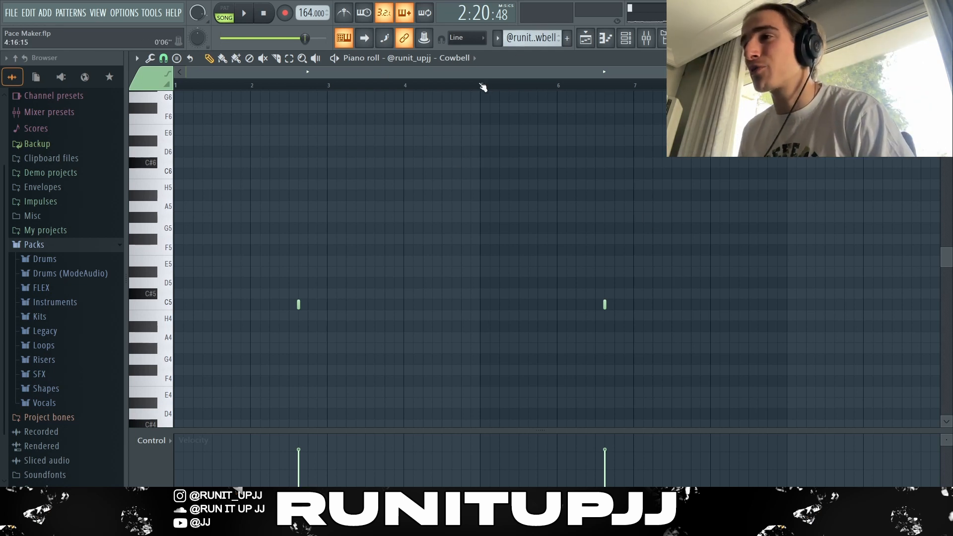
# Step: Highlight the first four bars of the Cowbell pattern and clear the selection
pyautogui.moveTo(483, 86); pyautogui.dragTo(68, 110)
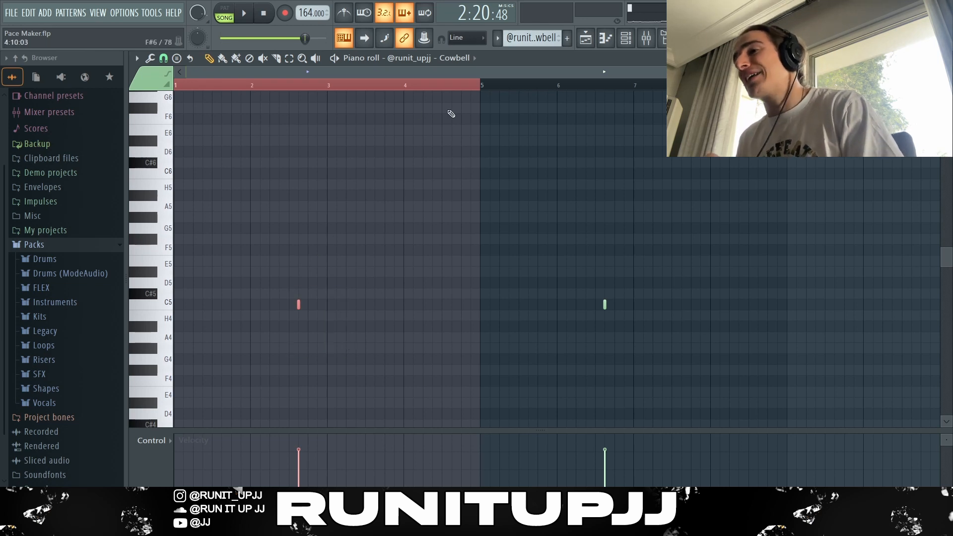
pyautogui.hotkey('ctrl', 'd')
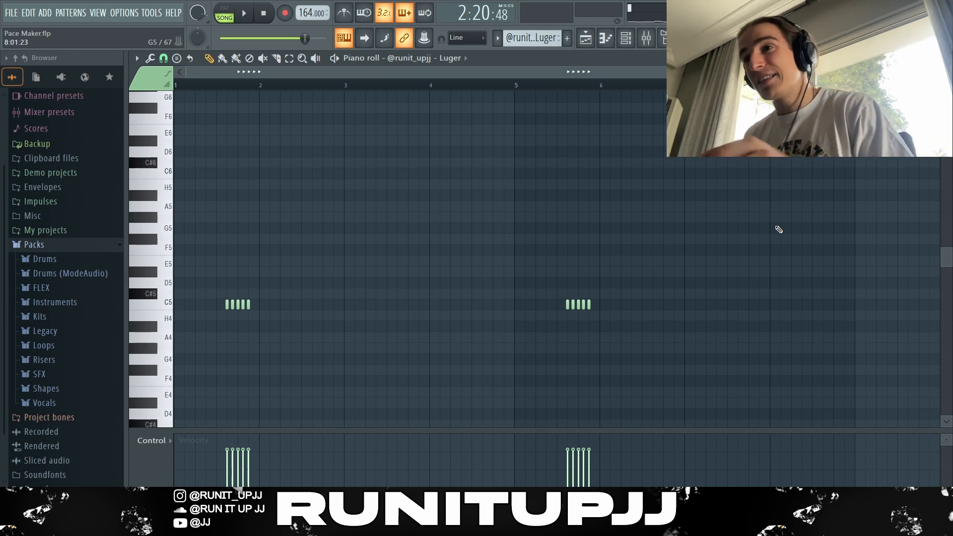
# Step: Highlight the first group of five Luger hits, and mark the first four bars of the Luger and Run a fade patterns
pyautogui.moveTo(221, 278); pyautogui.dragTo(299, 364)
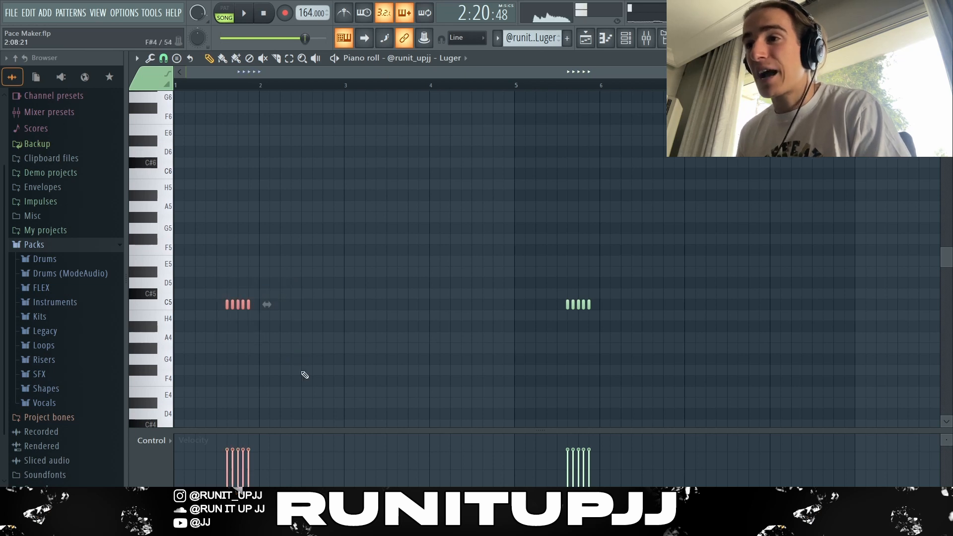
pyautogui.moveTo(516, 86); pyautogui.dragTo(175, 87)
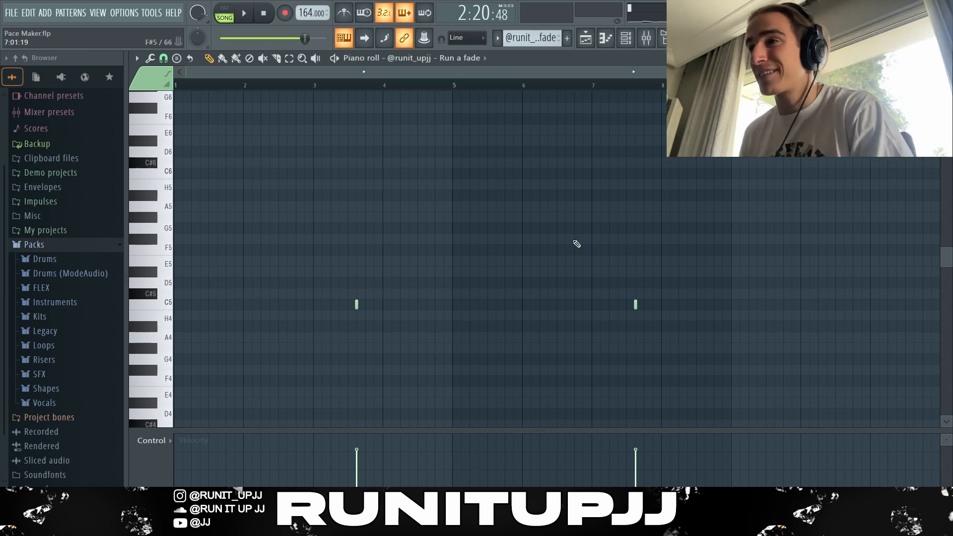
pyautogui.rightClick(454, 86)
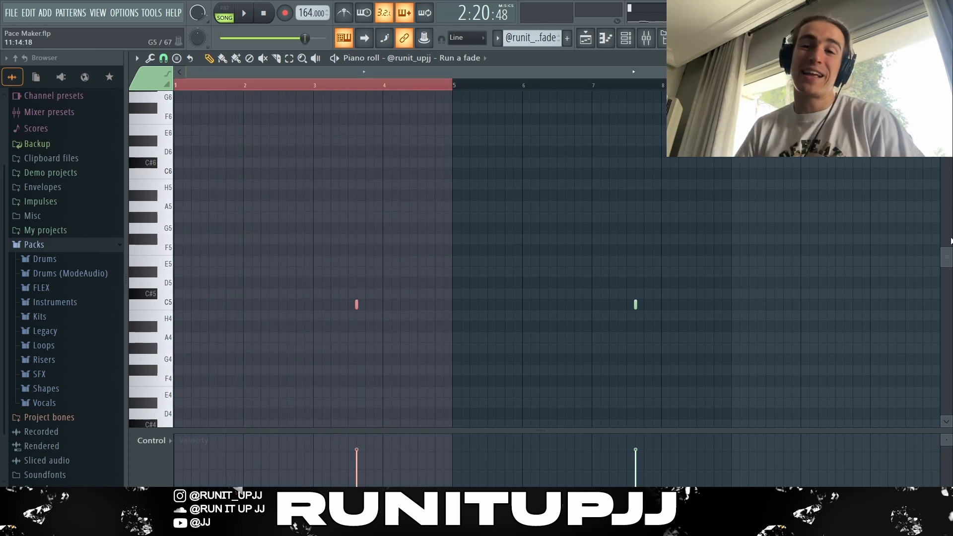
# Step: Return to the playlist and play the full eight-bar loop with all ten tracks from bar 97, stopping before its end
pyautogui.press('F5')
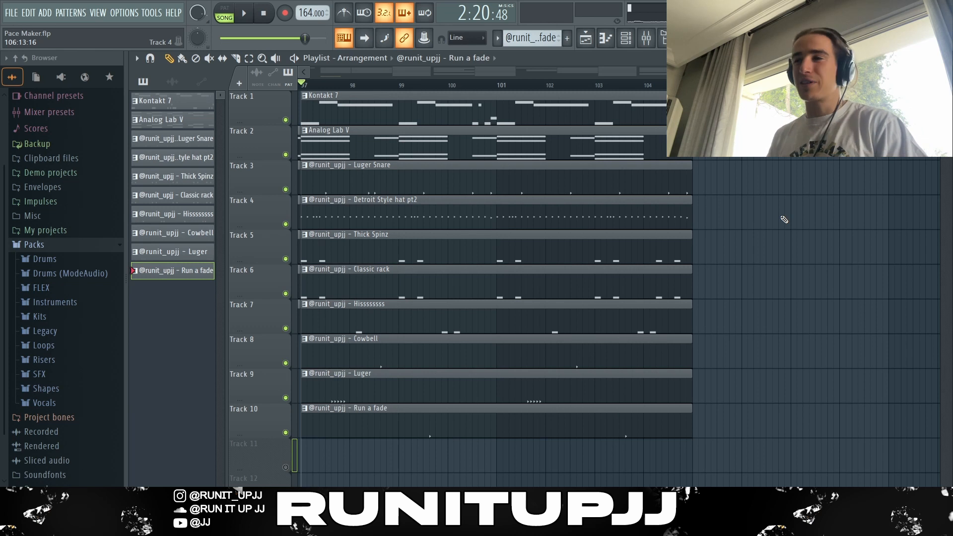
pyautogui.press('space')
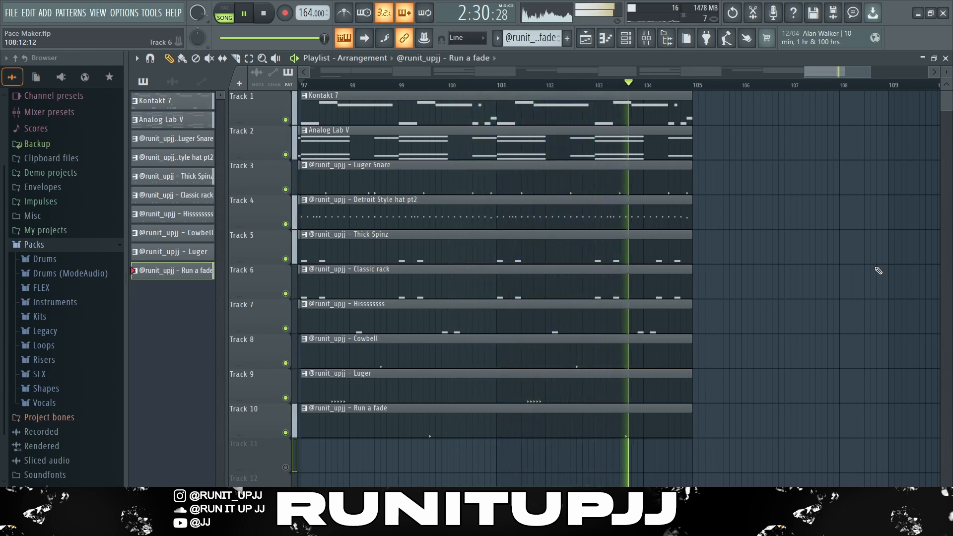
pyautogui.press('space')
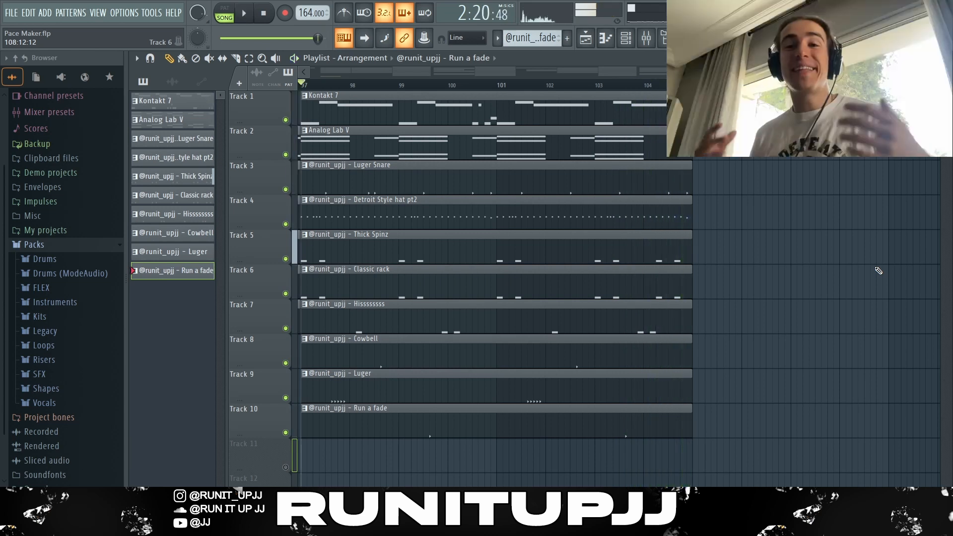
# Step: Examine the full arrangement by highlighting its sections one after another across the tracks through to the last clips, and clear the selection
pyautogui.keyDown('ctrl'); pyautogui.scroll(-6, 878, 270); pyautogui.keyUp('ctrl')
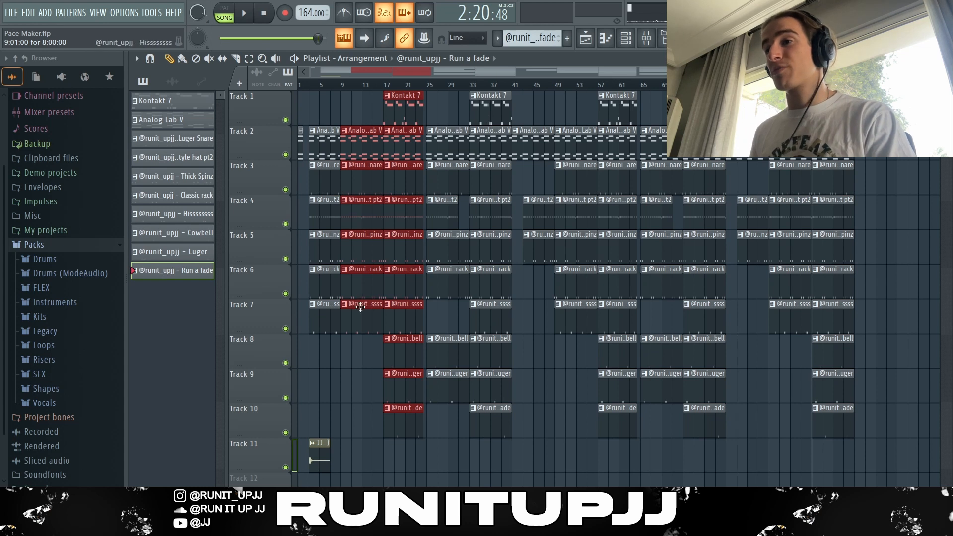
pyautogui.moveTo(423, 447); pyautogui.dragTo(413, 114)
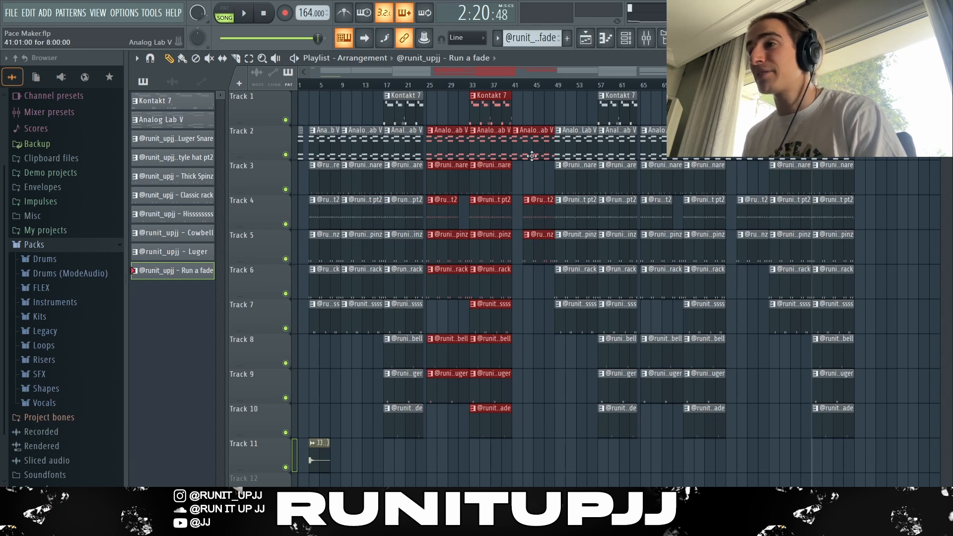
pyautogui.keyDown('ctrl'); pyautogui.click(532, 333); pyautogui.keyUp('ctrl')
pyautogui.keyDown('ctrl'); pyautogui.moveTo(630, 454); pyautogui.dragTo(590, 108); pyautogui.keyUp('ctrl')
pyautogui.keyDown('ctrl'); pyautogui.moveTo(764, 469); pyautogui.dragTo(671, 159); pyautogui.keyUp('ctrl')
pyautogui.keyDown('ctrl'); pyautogui.moveTo(883, 470); pyautogui.dragTo(802, 104); pyautogui.keyUp('ctrl')
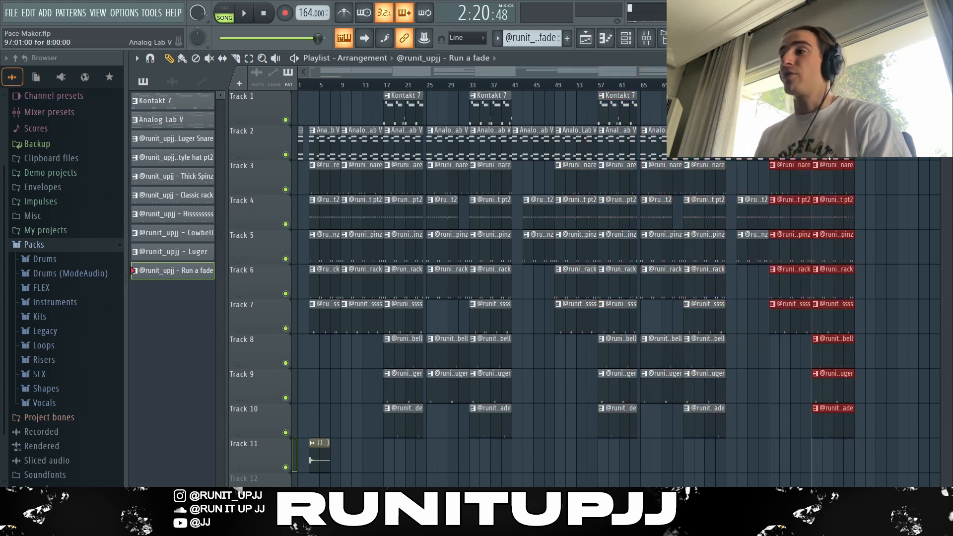
pyautogui.keyDown('ctrl'); pyautogui.click(882, 169); pyautogui.keyUp('ctrl')
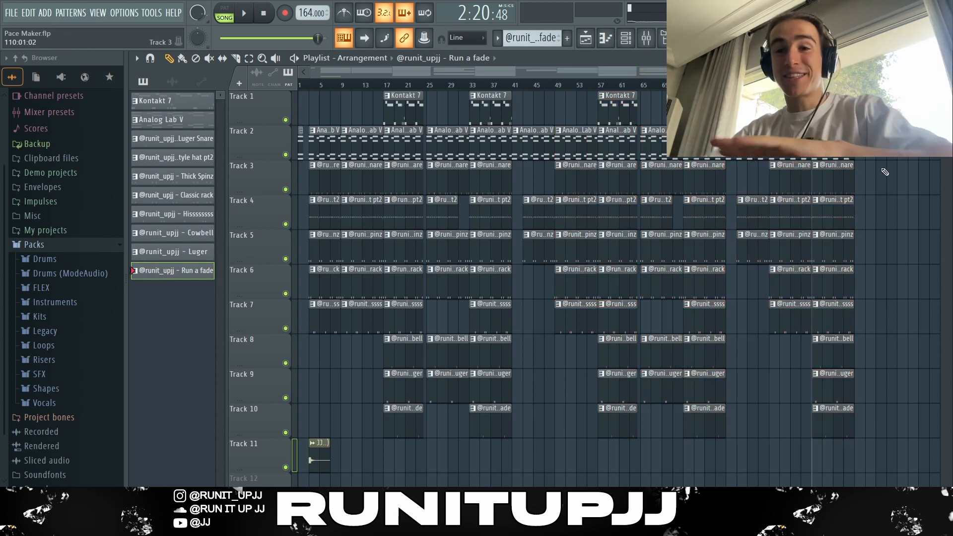